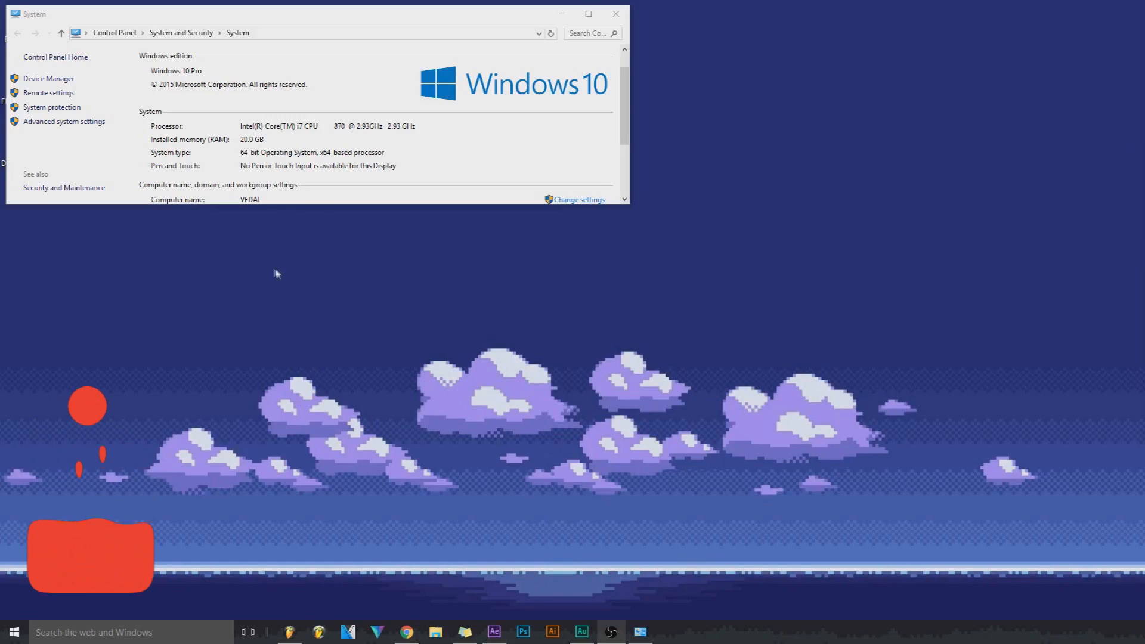
pyautogui.rightClick(17, 637)
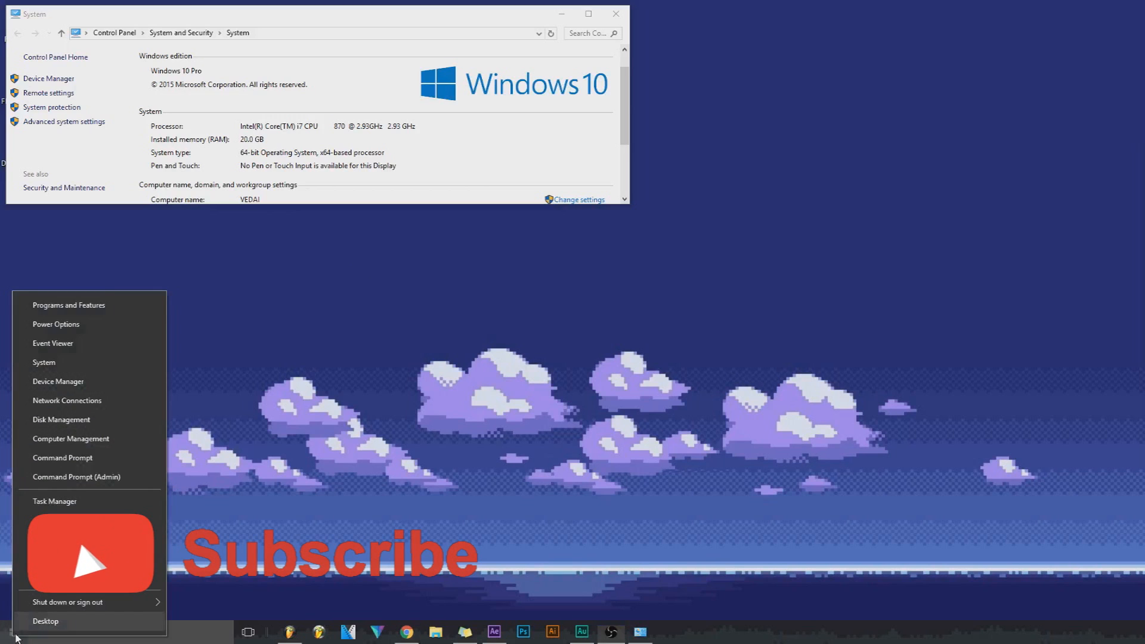
pyautogui.click(283, 16)
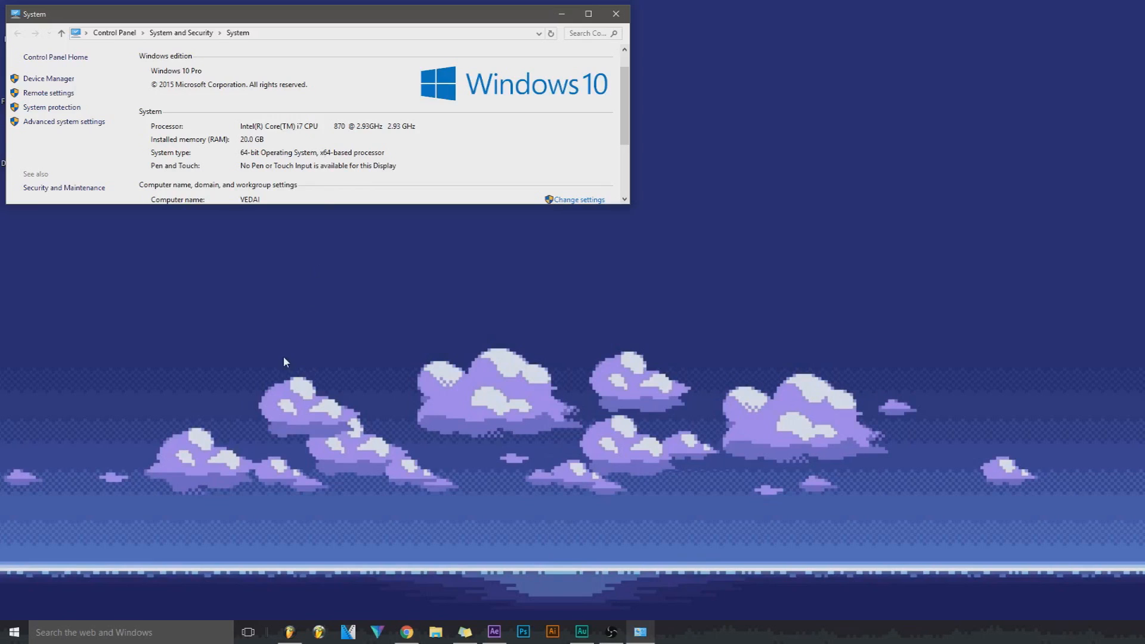
pyautogui.click(100, 633)
pyautogui.write('msconfig')
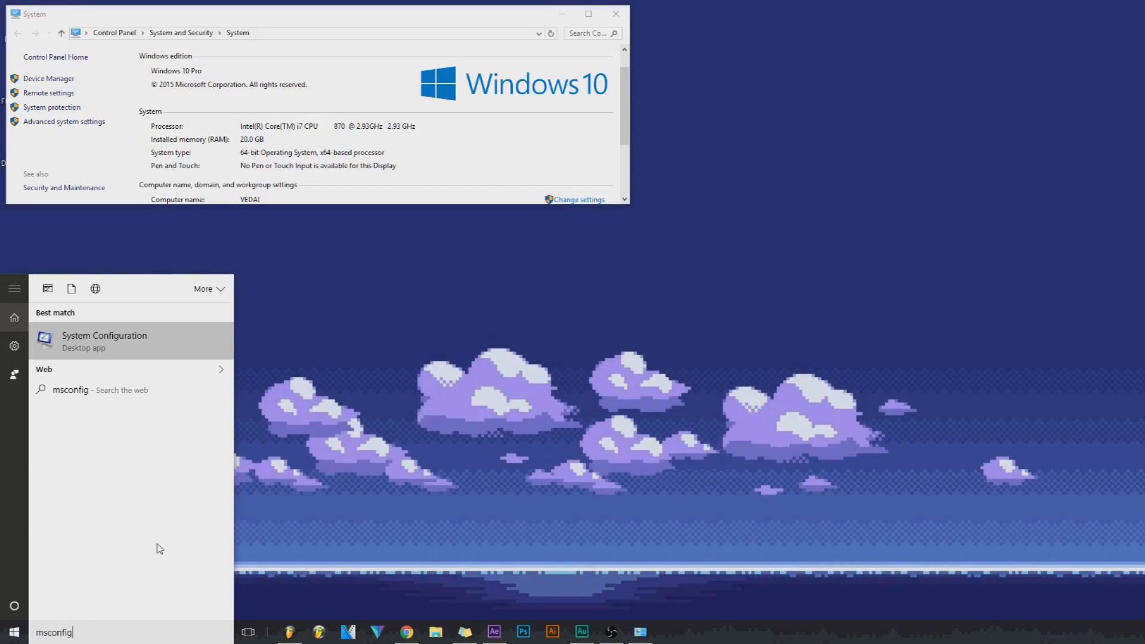
# Launch System Configuration from the msconfig search and switch to its Boot settings
pyautogui.click(91, 341)
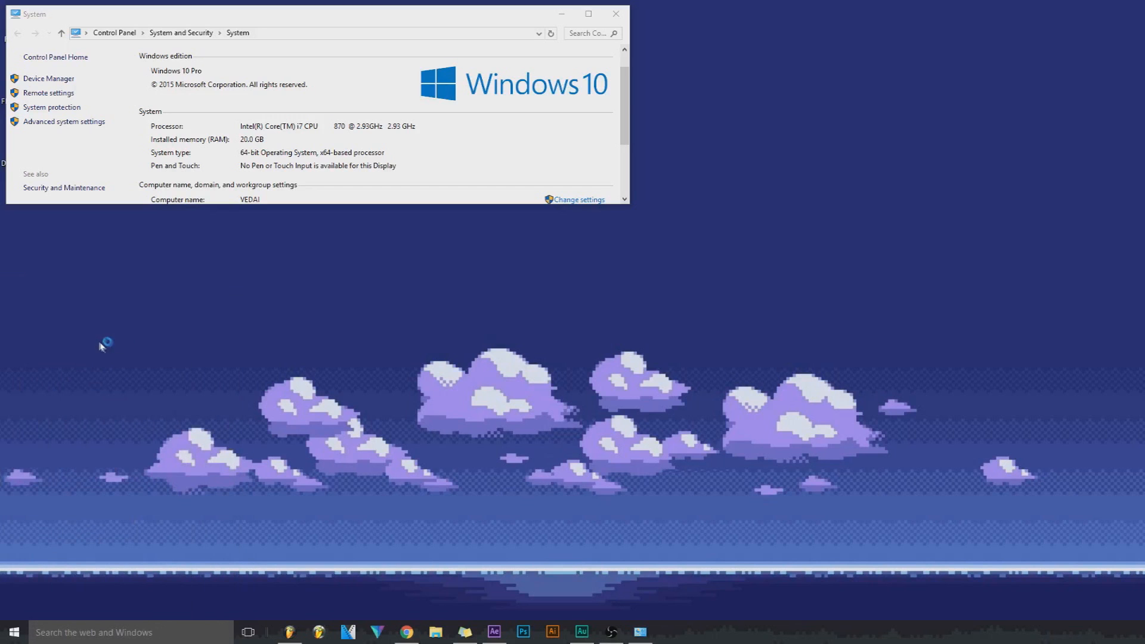
pyautogui.moveTo(650, 216); pyautogui.dragTo(416, 248)
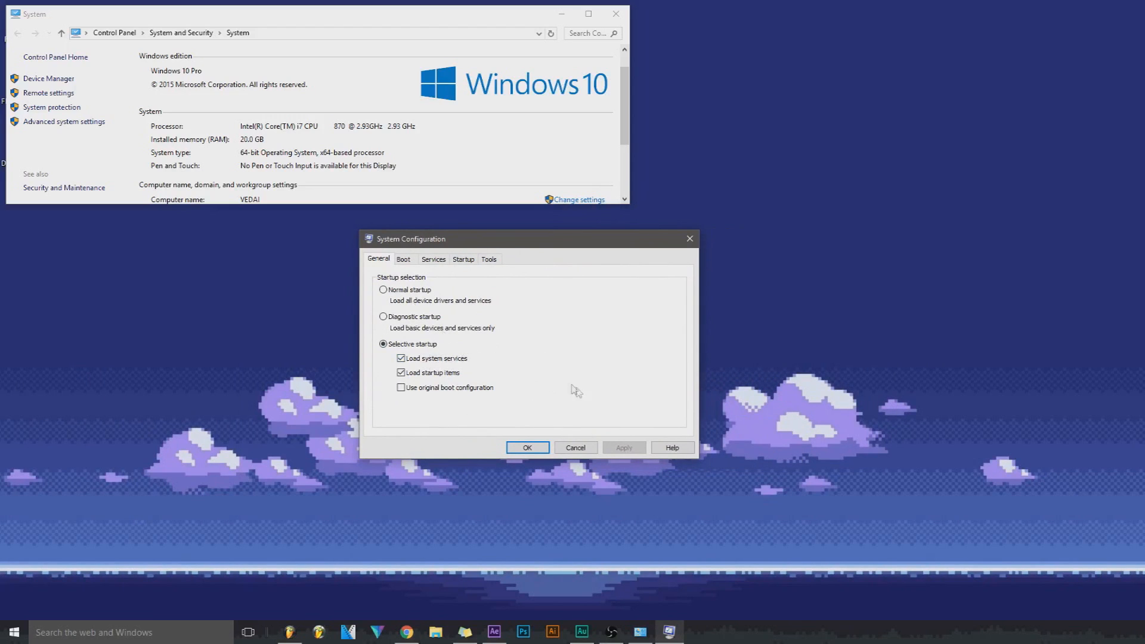
pyautogui.click(404, 260)
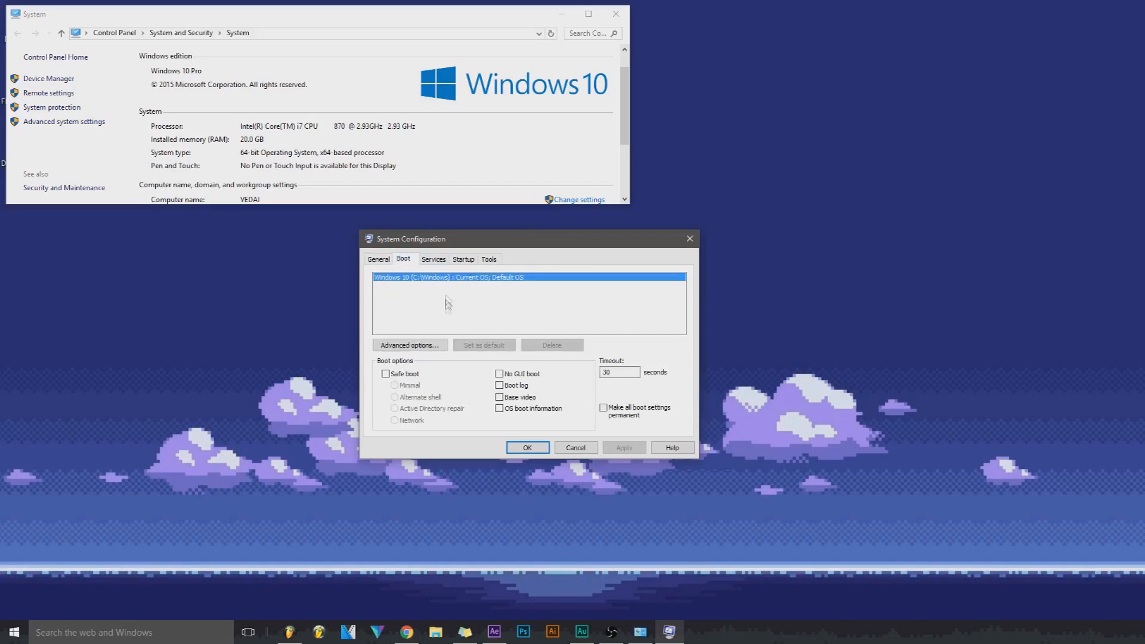
# In BOOT Advanced Options, limit the number of processors to 8
pyautogui.click(413, 347)
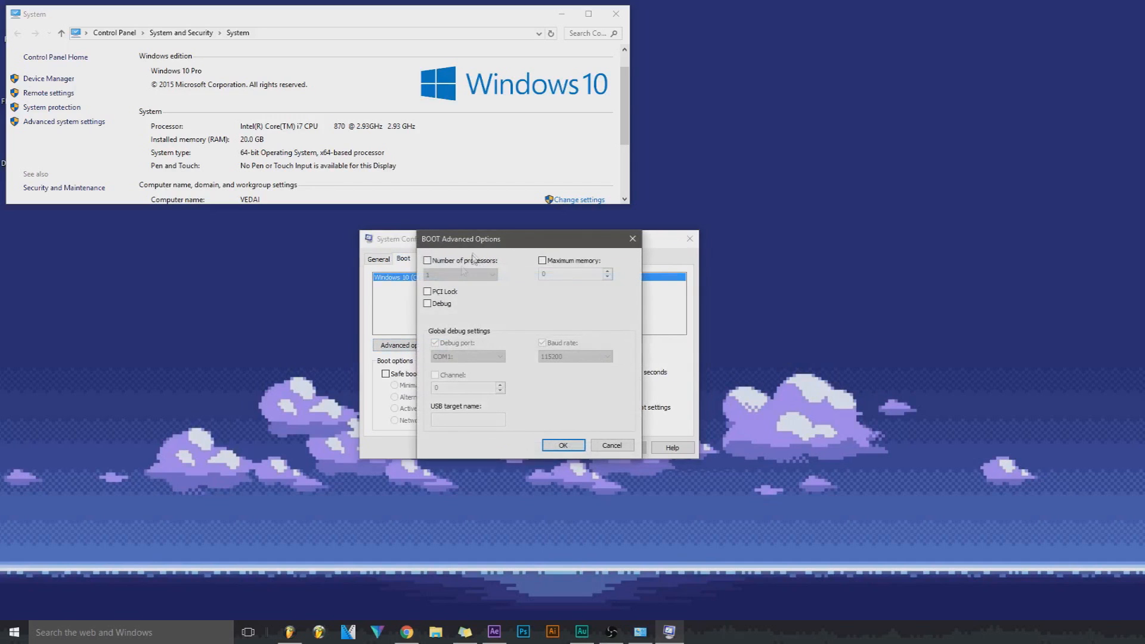
pyautogui.moveTo(623, 243); pyautogui.dragTo(563, 247)
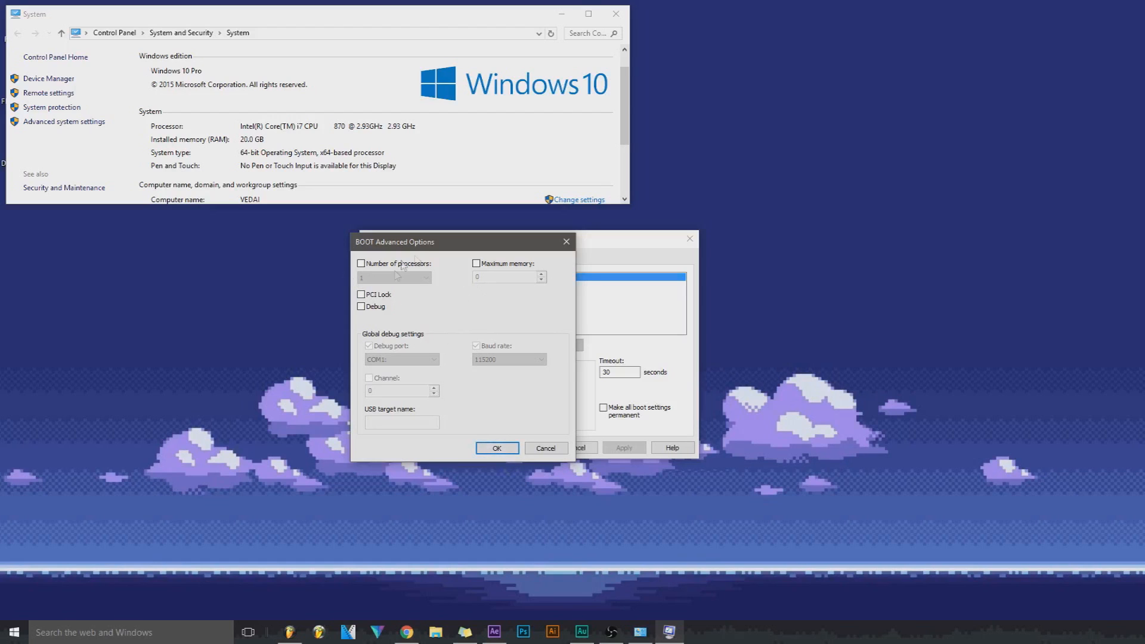
pyautogui.click(361, 264)
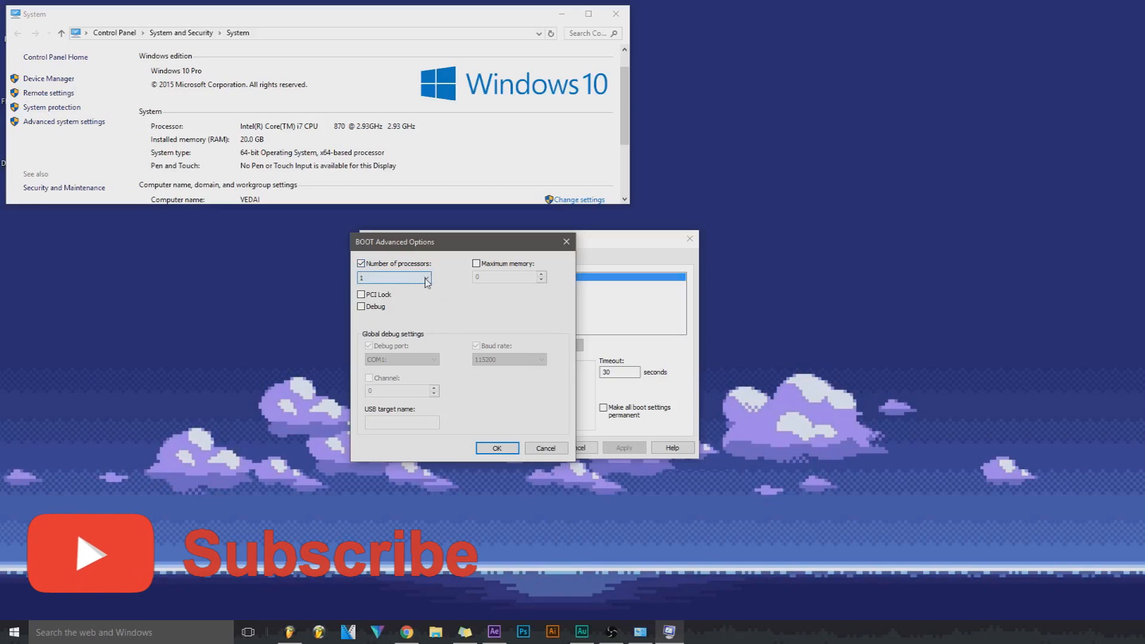
pyautogui.click(426, 279)
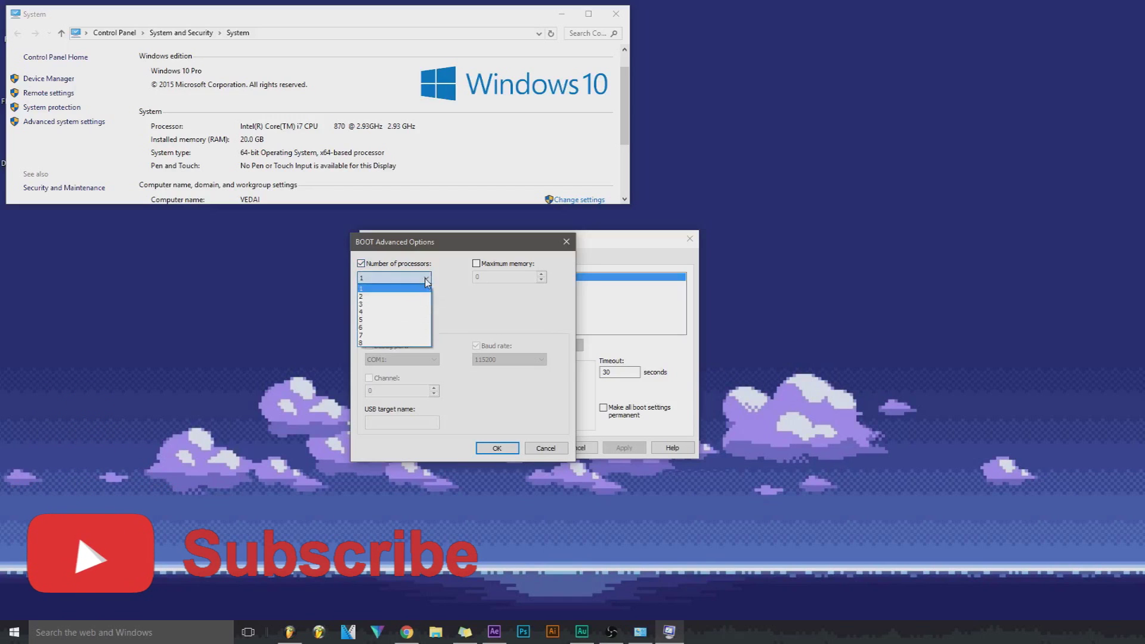
pyautogui.click(387, 344)
pyautogui.click(394, 278)
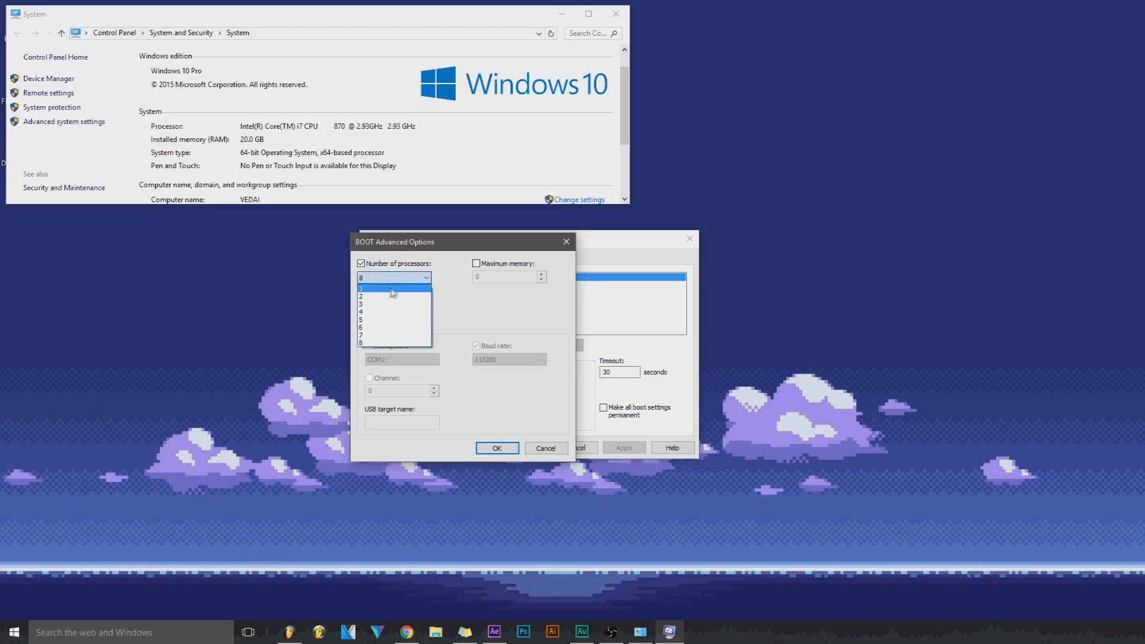
pyautogui.click(380, 343)
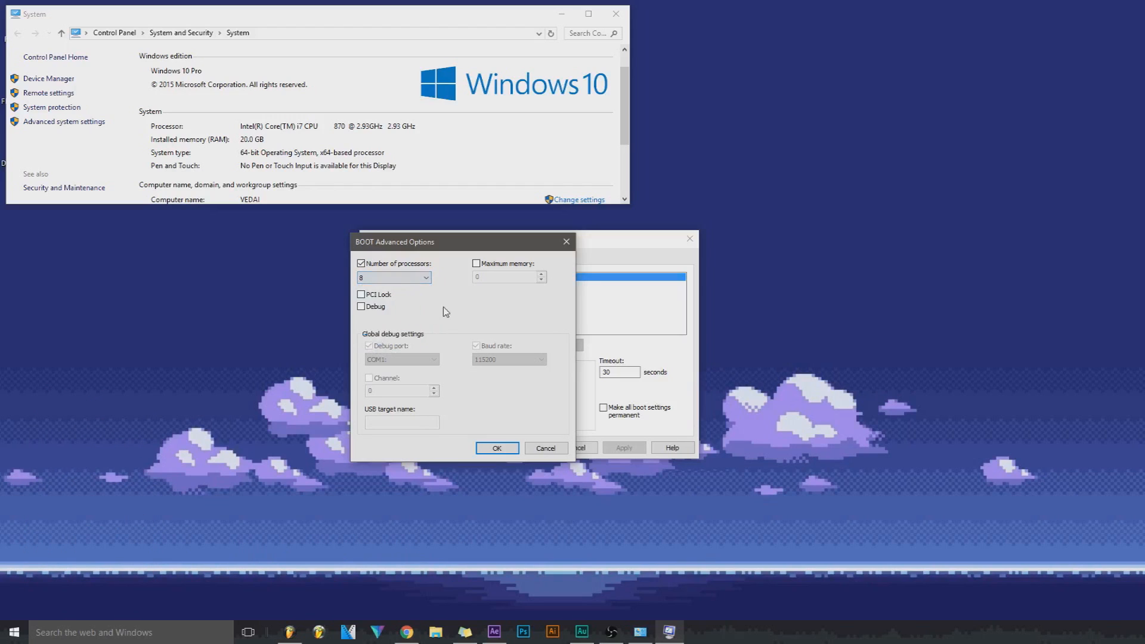
# Toggle the Maximum memory limit (20480) several times, leaving it switched off
pyautogui.click(477, 263)
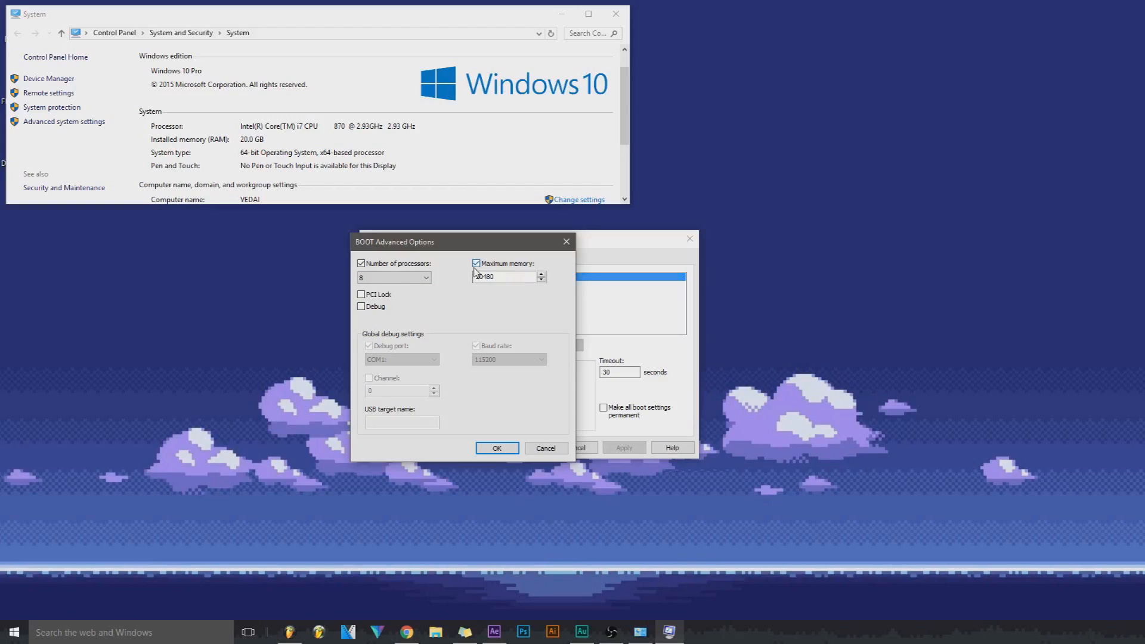
pyautogui.click(476, 264)
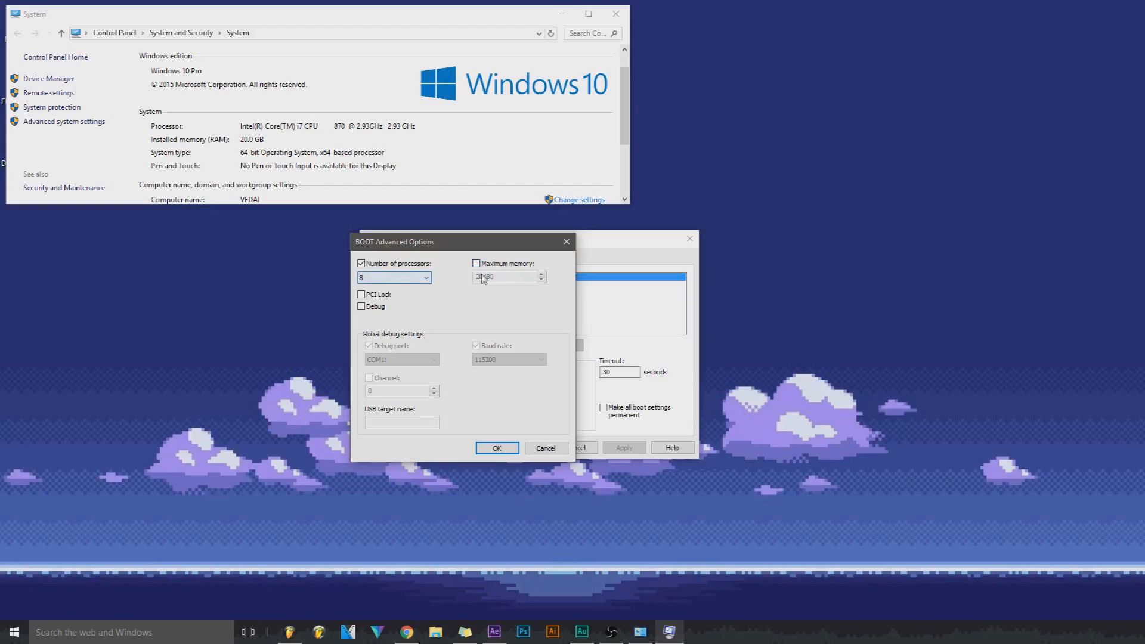
pyautogui.click(477, 265)
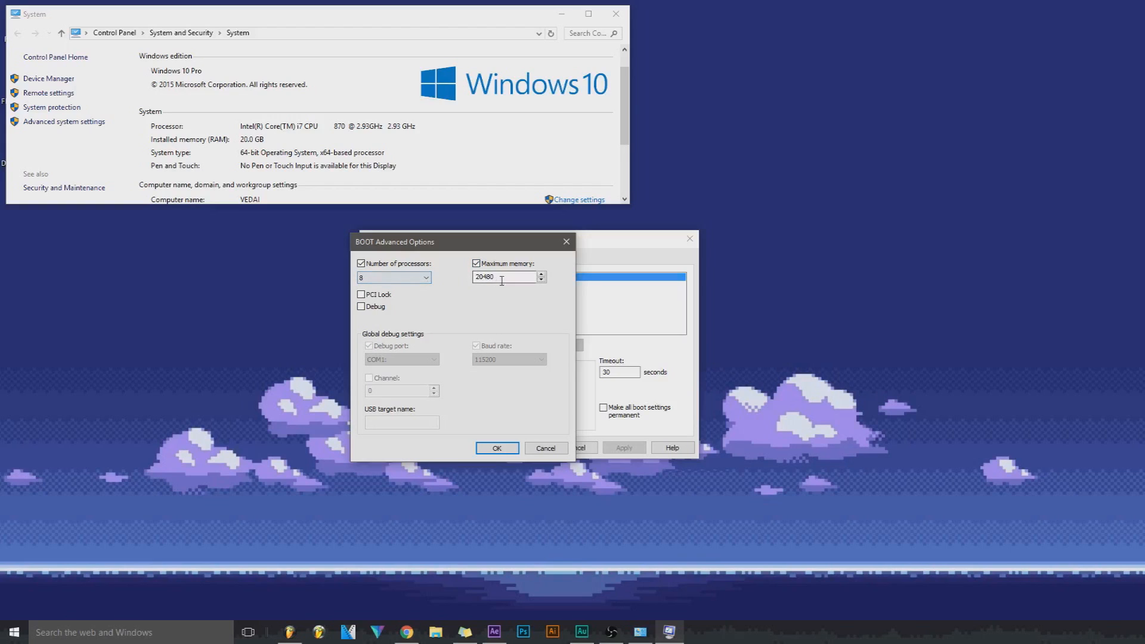
pyautogui.moveTo(530, 277); pyautogui.dragTo(466, 282)
pyautogui.click(427, 278)
pyautogui.click(362, 263)
pyautogui.click(476, 264)
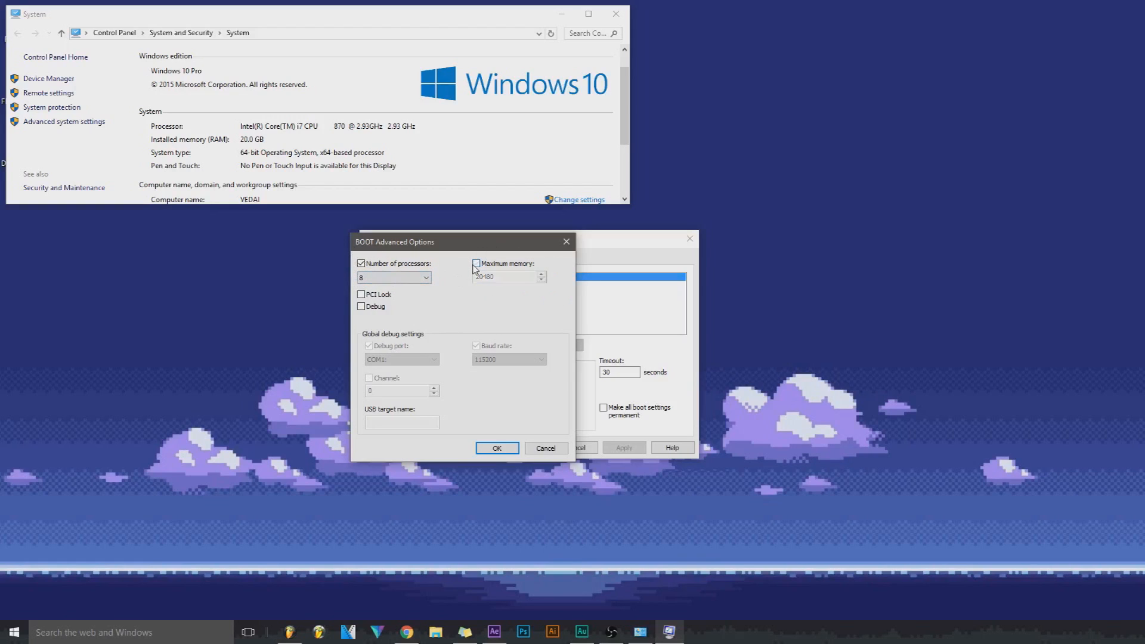
pyautogui.click(476, 265)
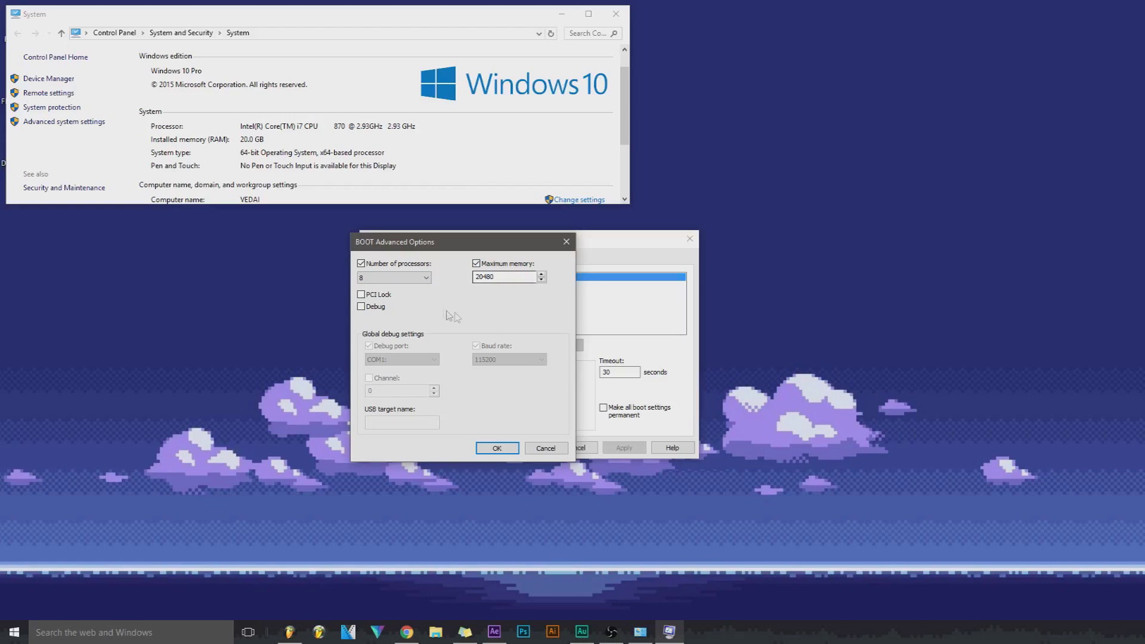
pyautogui.click(477, 263)
pyautogui.click(476, 264)
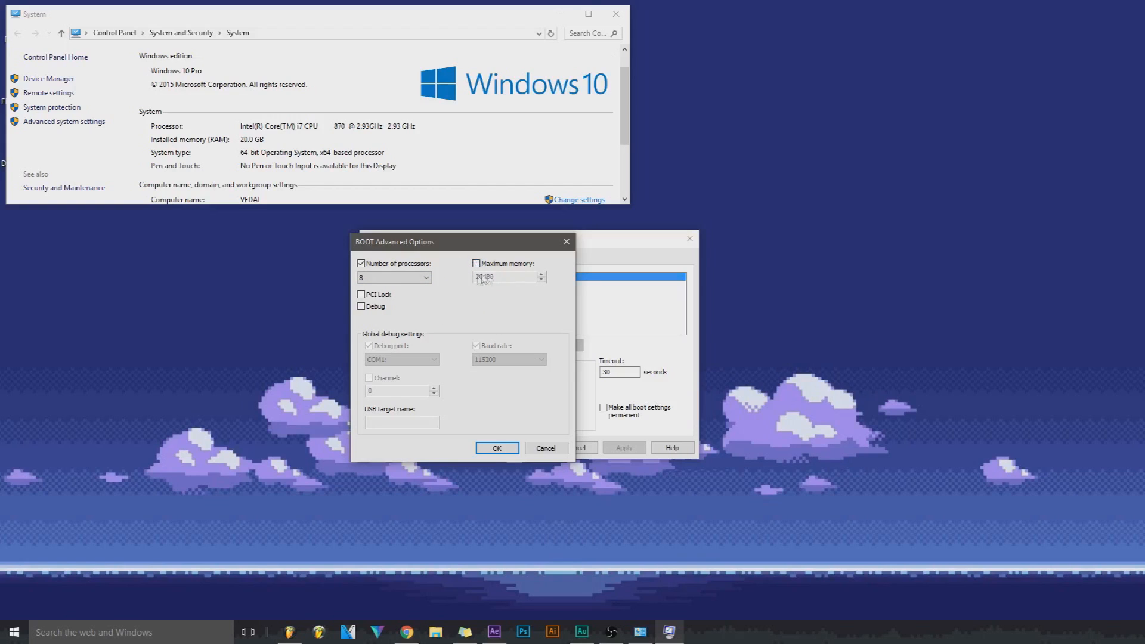
# Toggle the processor and memory limits again, confirm the advanced boot options and close System Configuration
pyautogui.click(360, 264)
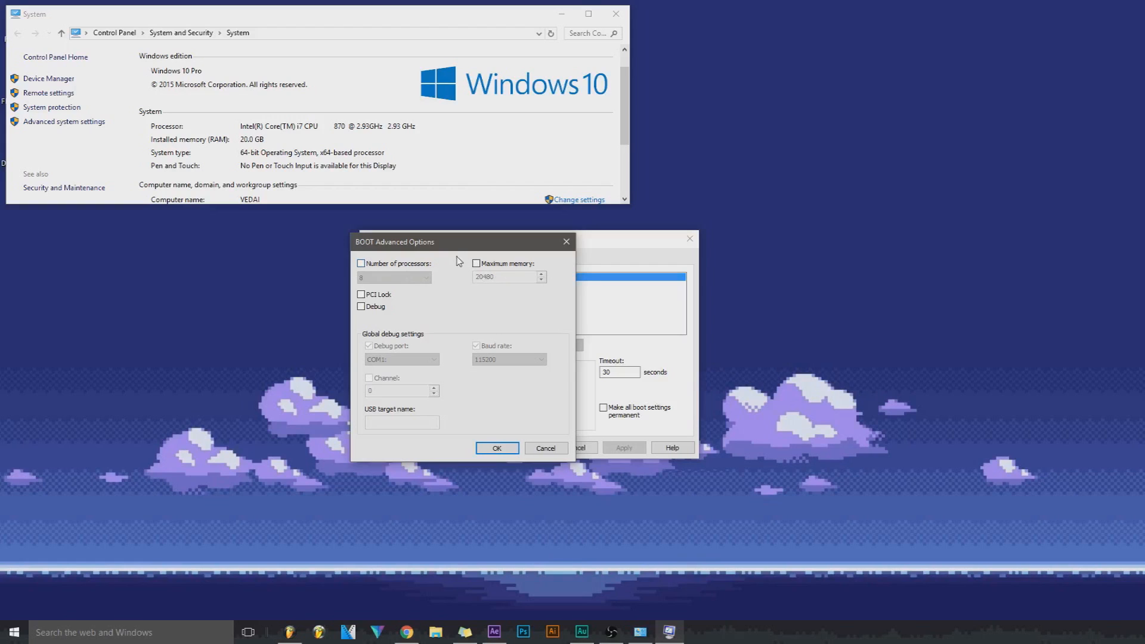
pyautogui.click(362, 264)
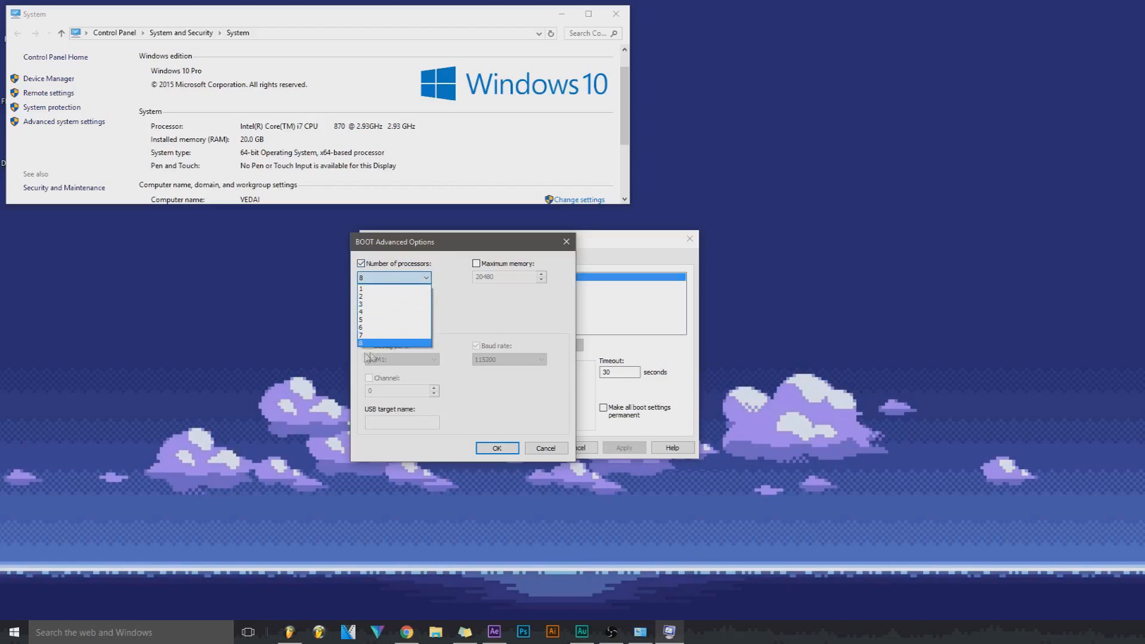
pyautogui.click(368, 346)
pyautogui.click(362, 264)
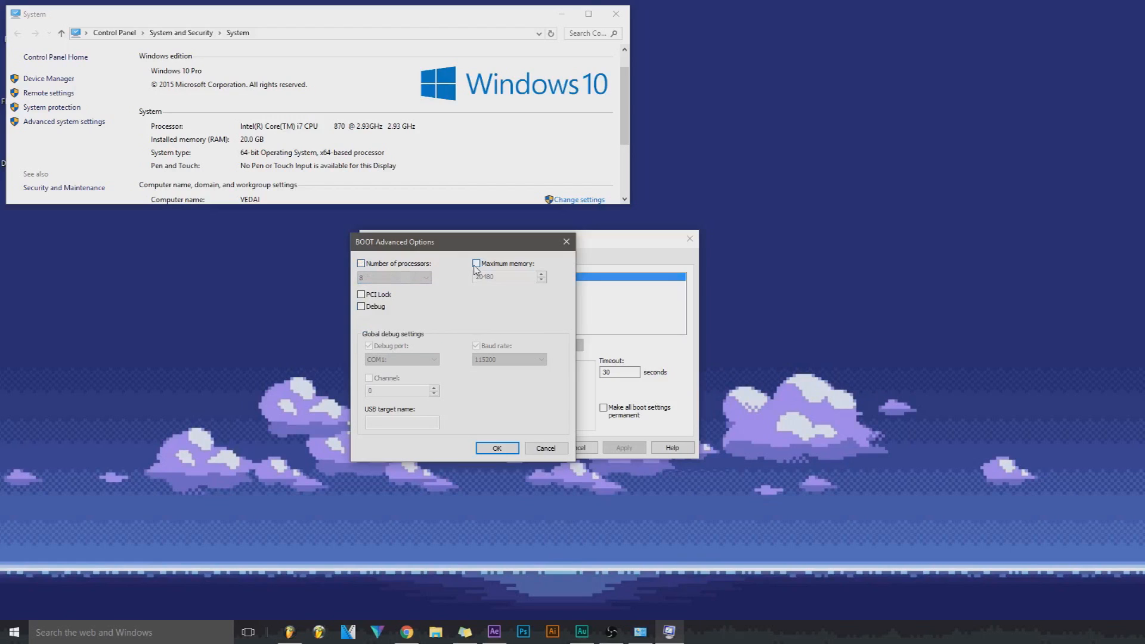
pyautogui.click(476, 265)
pyautogui.click(531, 450)
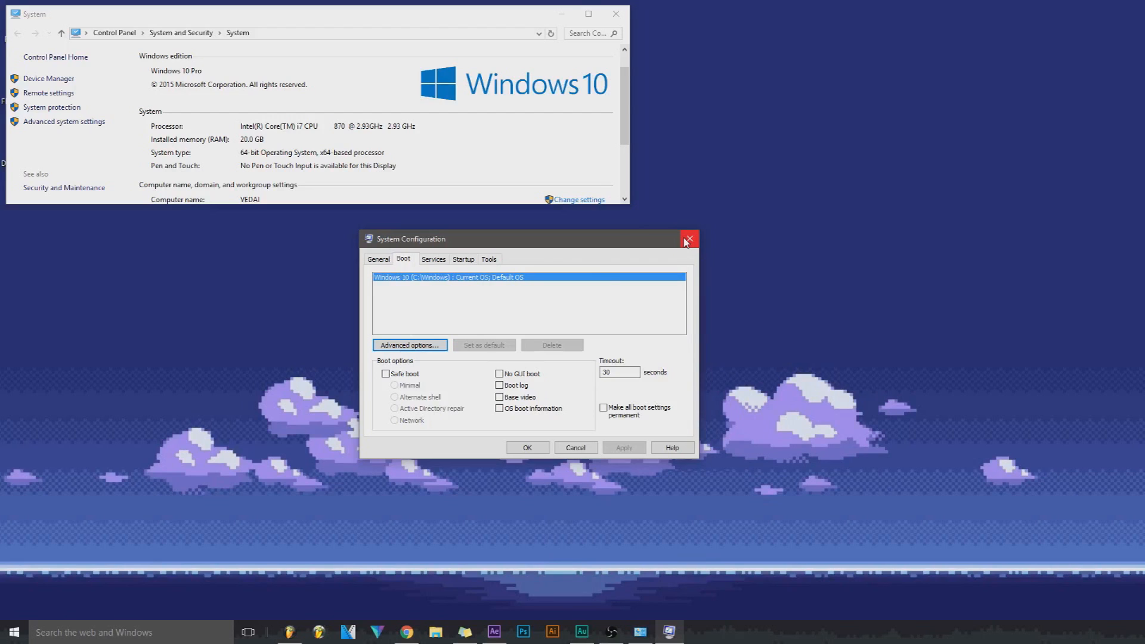
pyautogui.click(686, 239)
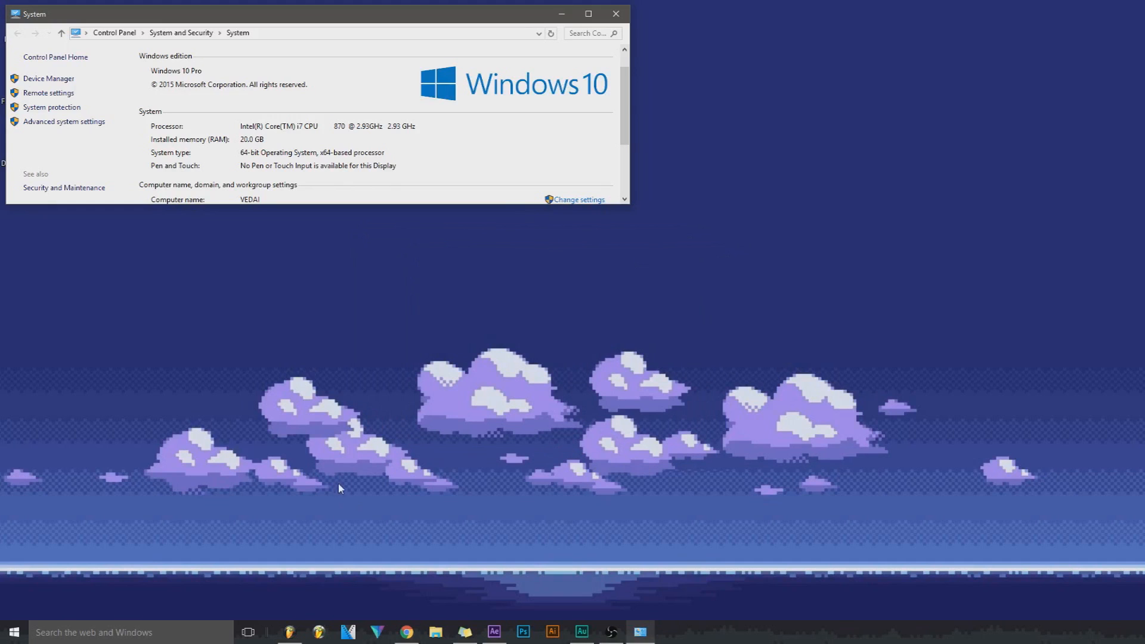
# Set the FL Studio 11 shortcut to run as administrator in its Compatibility properties and confirm
pyautogui.rightClick(319, 633)
pyautogui.rightClick(291, 586)
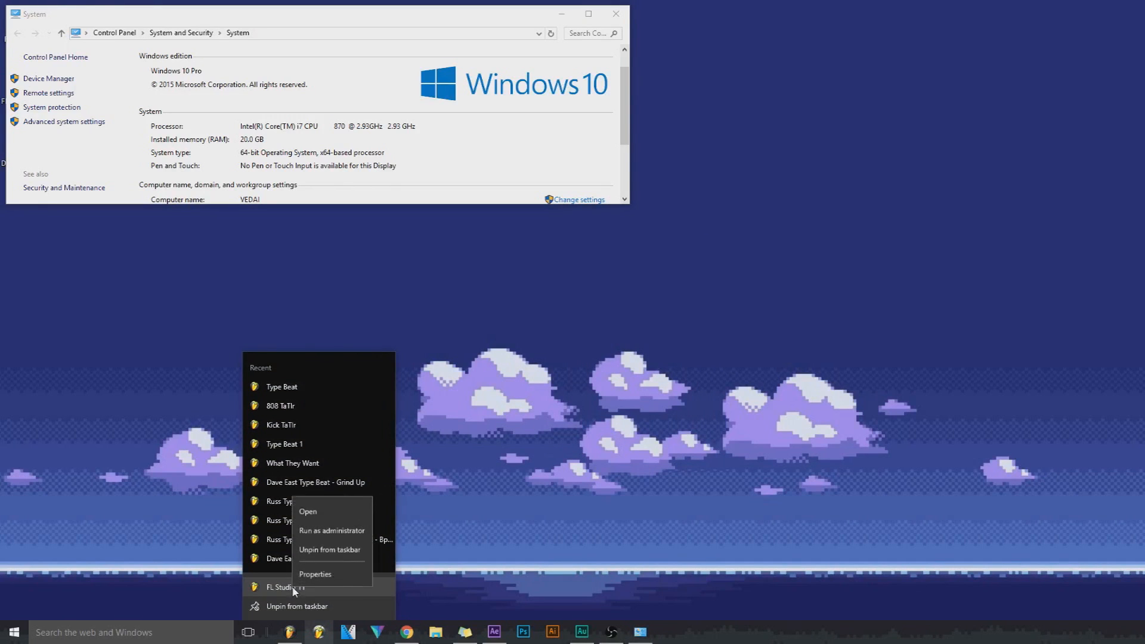
pyautogui.click(313, 574)
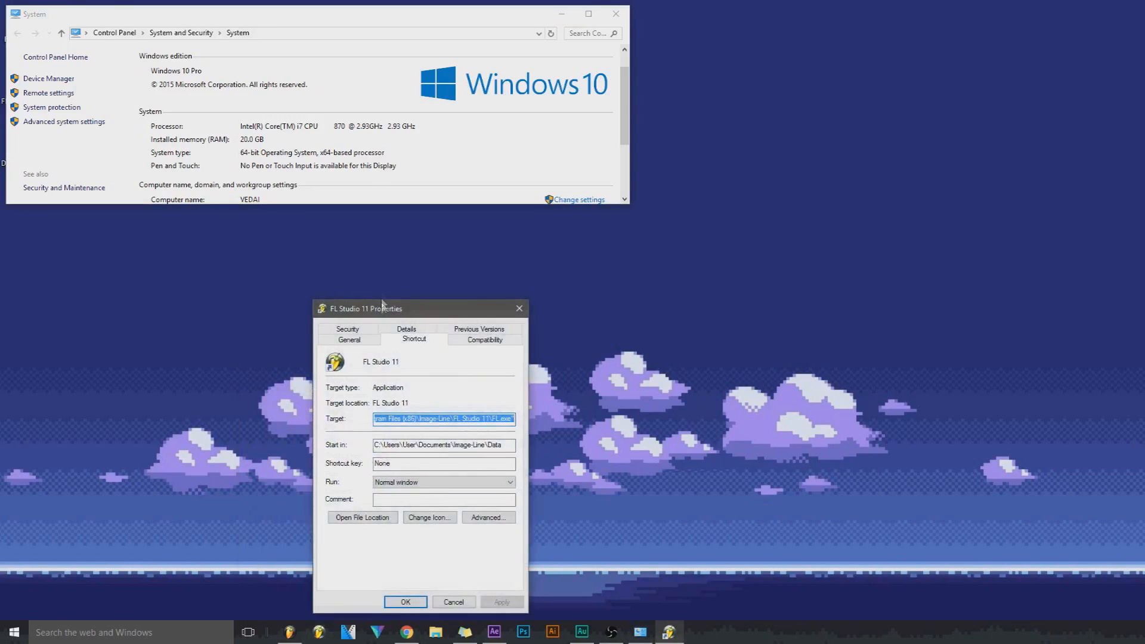
pyautogui.moveTo(382, 304); pyautogui.dragTo(373, 241)
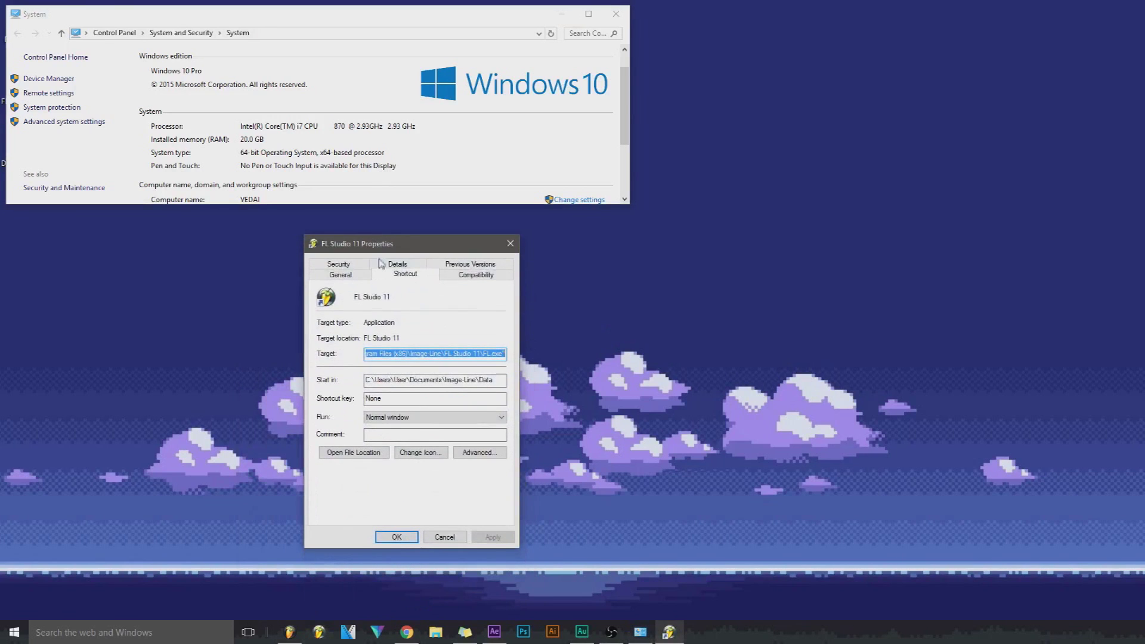
pyautogui.click(467, 279)
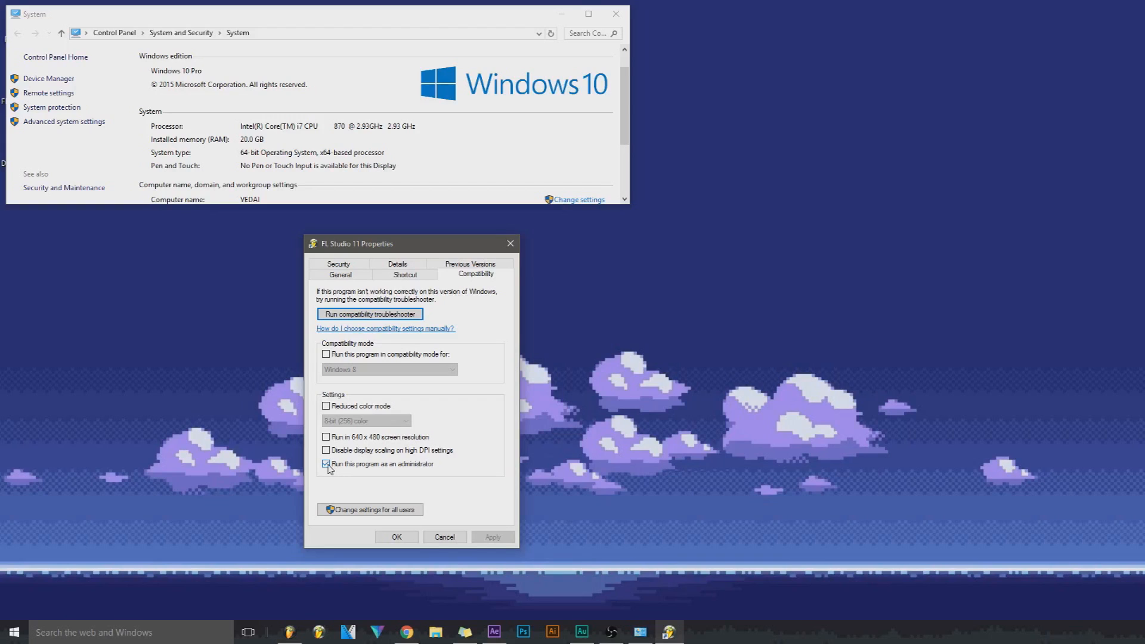
pyautogui.click(410, 538)
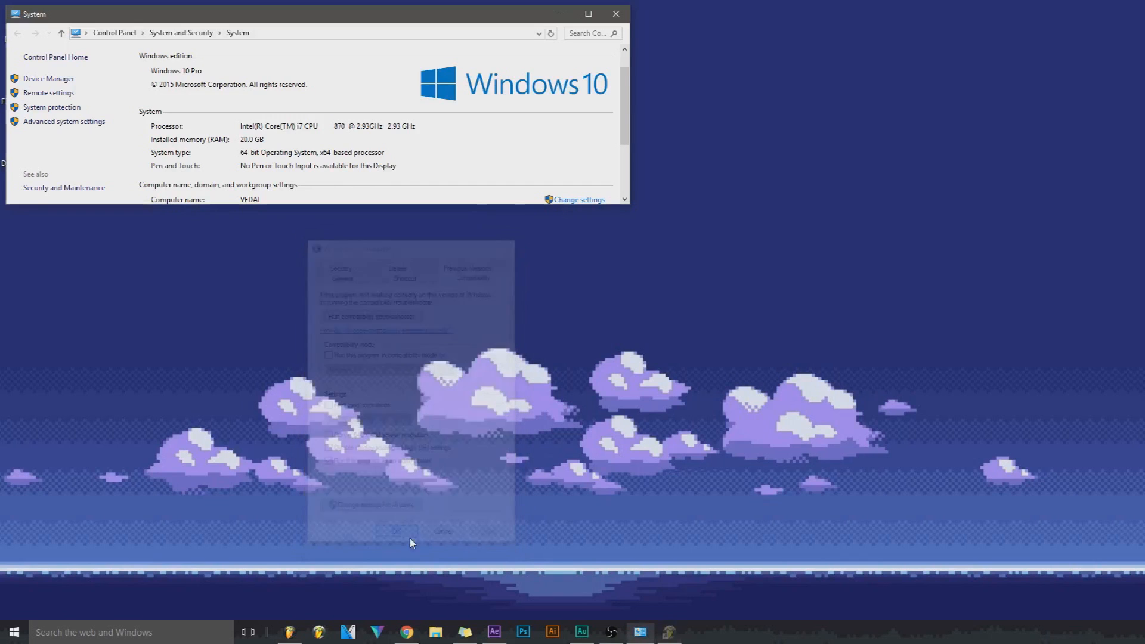
# Launch FL Studio from the taskbar and reach User Account Control Settings from the UAC prompt
pyautogui.click(319, 633)
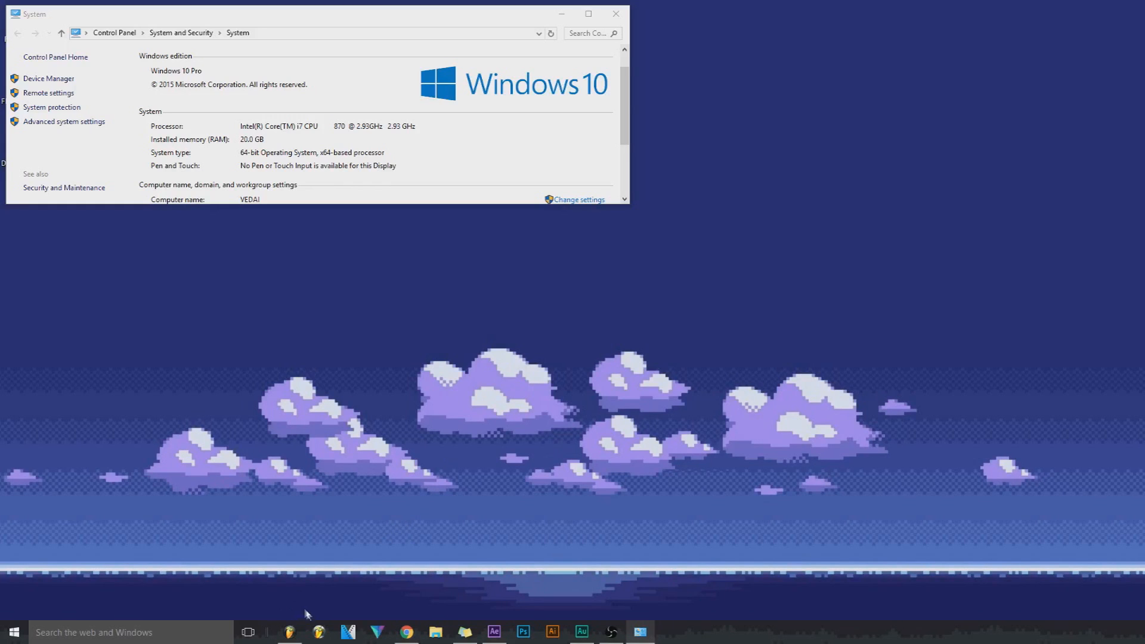
pyautogui.click(320, 632)
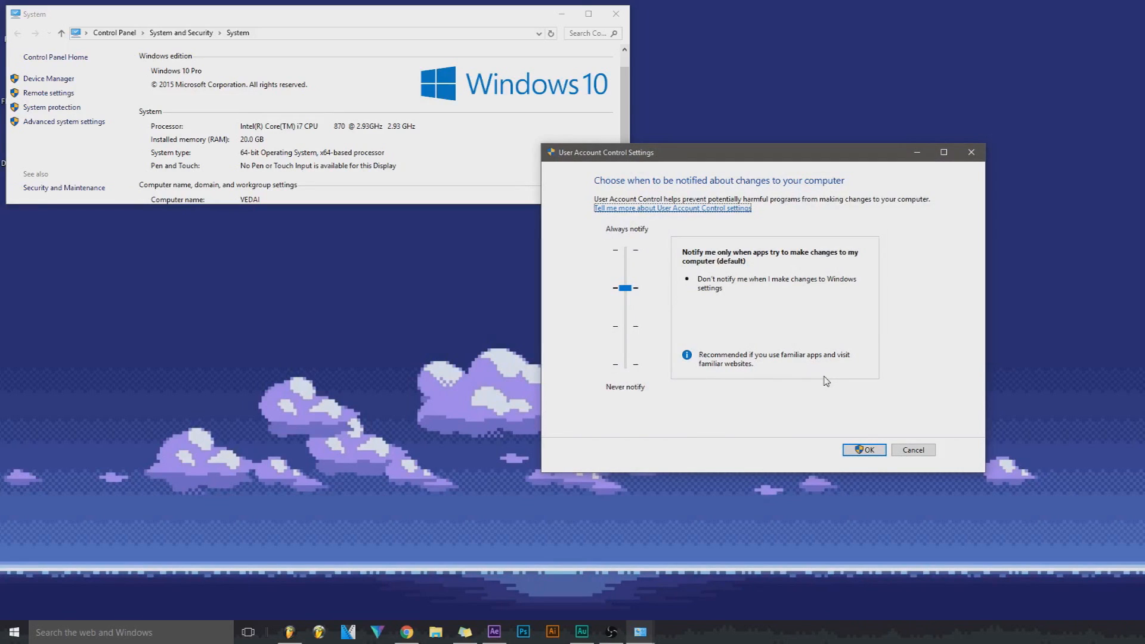
# Lower the UAC notification slider one notch, return it to default and confirm with OK
pyautogui.moveTo(693, 159)
pyautogui.mouseDown()
pyautogui.moveTo(641, 189)
pyautogui.moveTo(578, 167)
pyautogui.mouseUp()
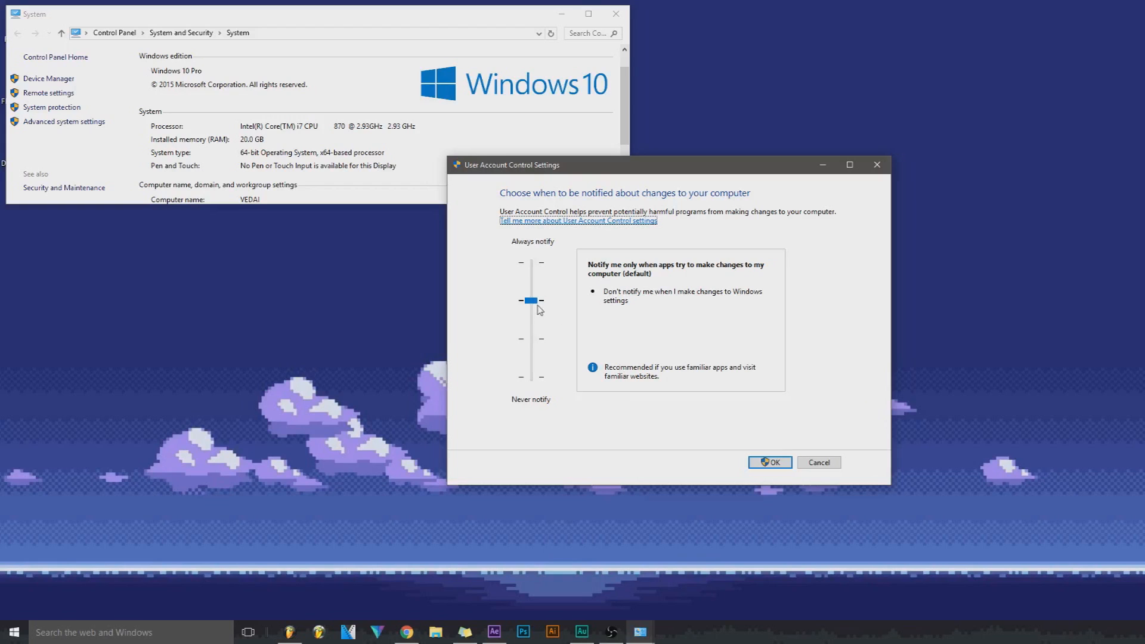
pyautogui.moveTo(531, 300); pyautogui.dragTo(513, 343)
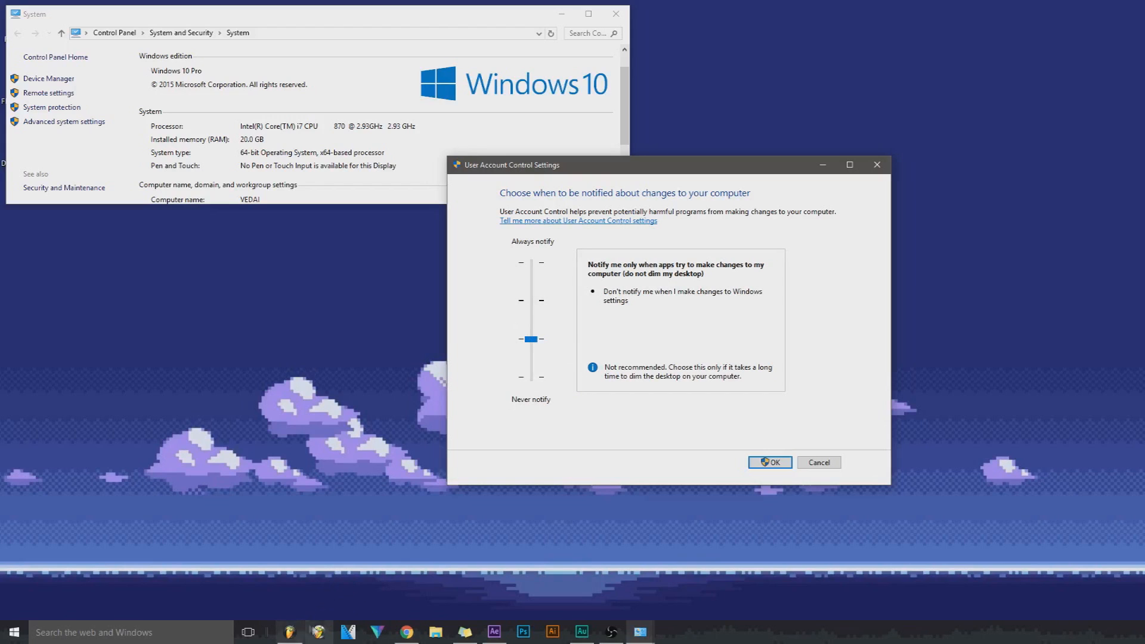
pyautogui.moveTo(532, 338); pyautogui.dragTo(534, 304)
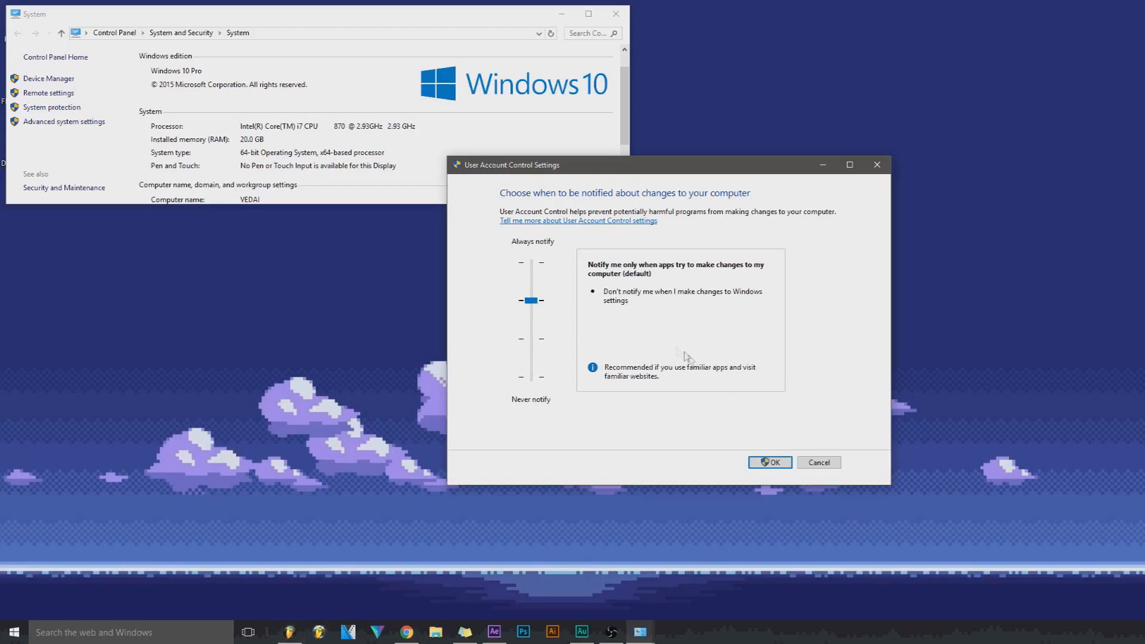
pyautogui.click(806, 465)
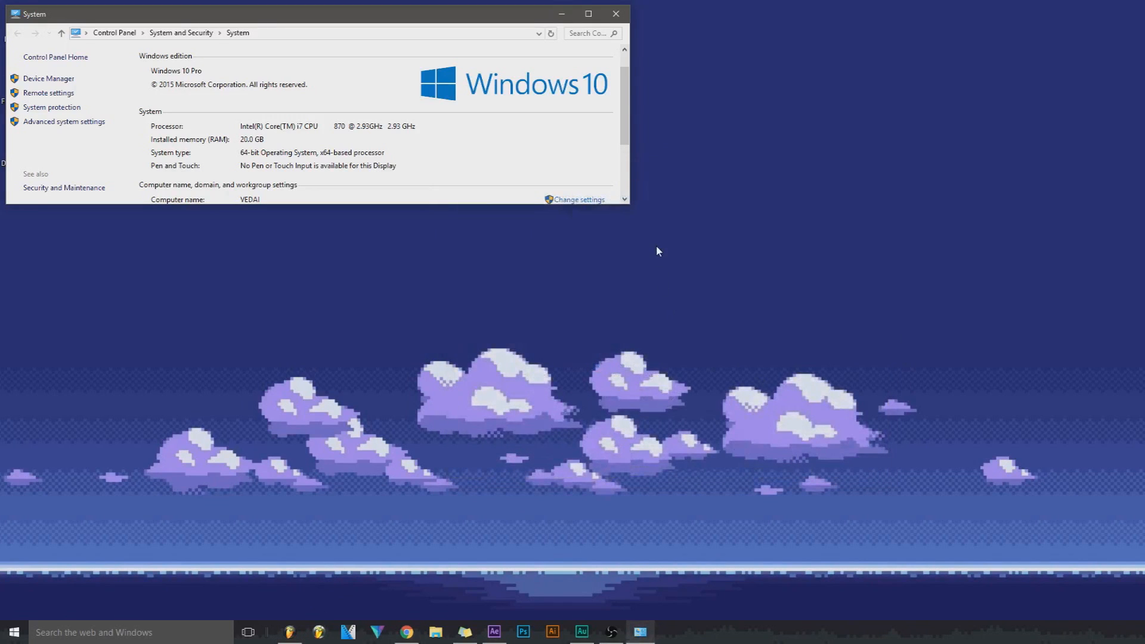